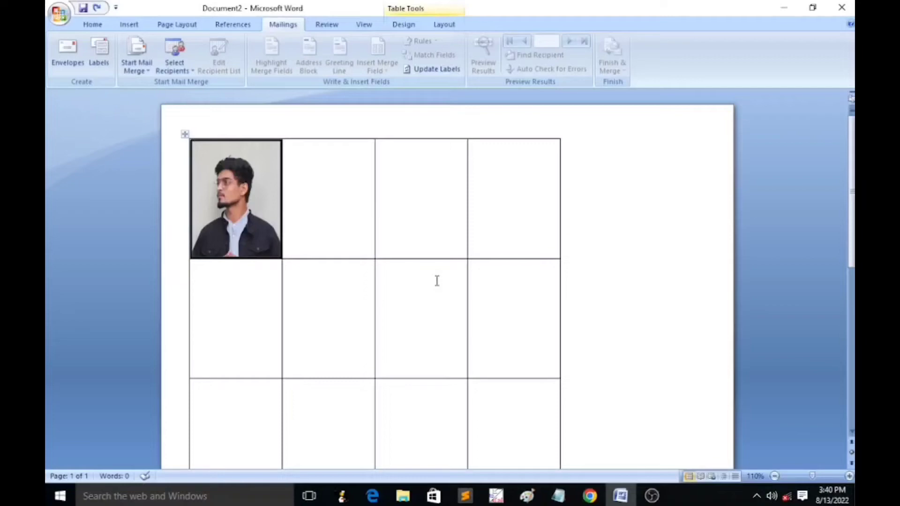
# Copy the first photo into every cell with Update Labels and review the 12-photo grid.
pyautogui.click(426, 70)
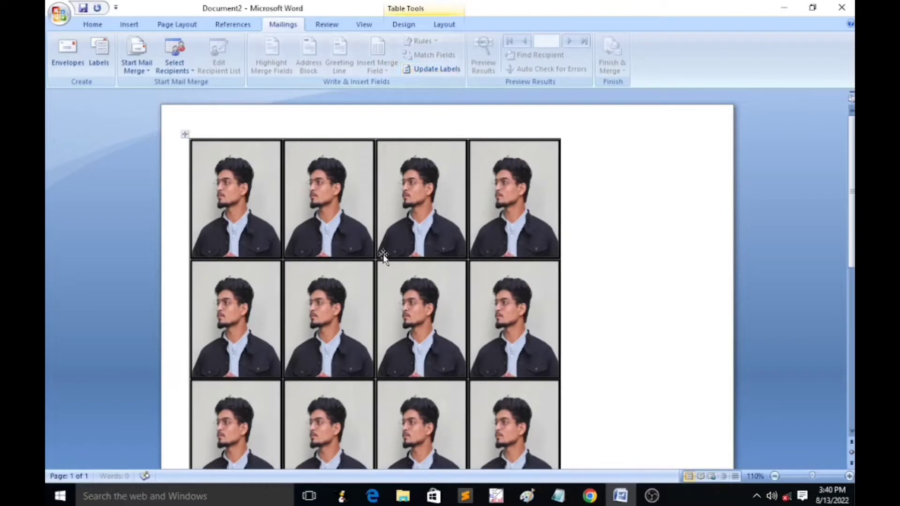
pyautogui.scroll(-3, 383, 257)
pyautogui.scroll(2, 383, 257)
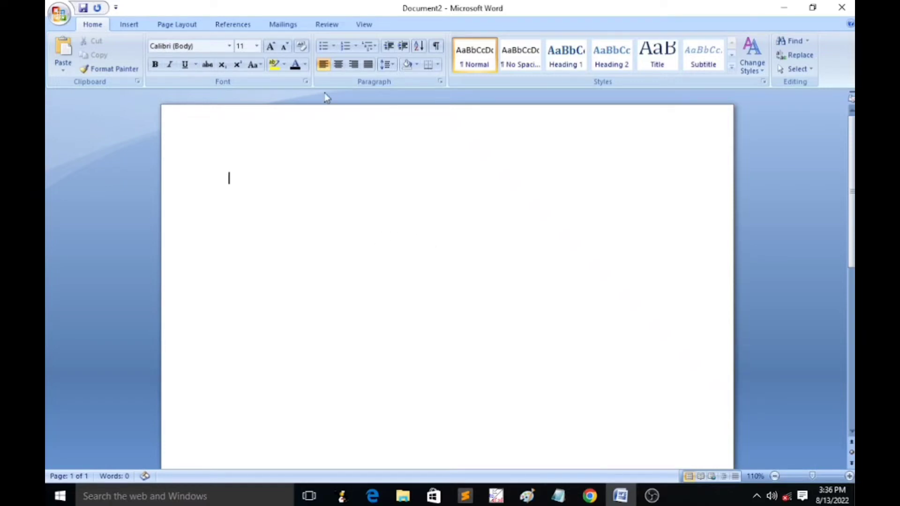
# Apply the Narrow margin preset, 1.27 cm on every side of the page.
pyautogui.click(170, 25)
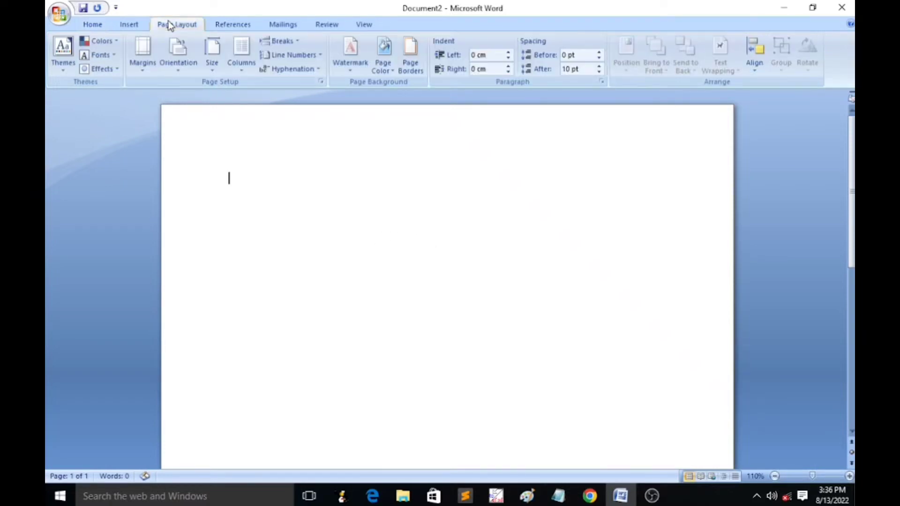
pyautogui.click(145, 66)
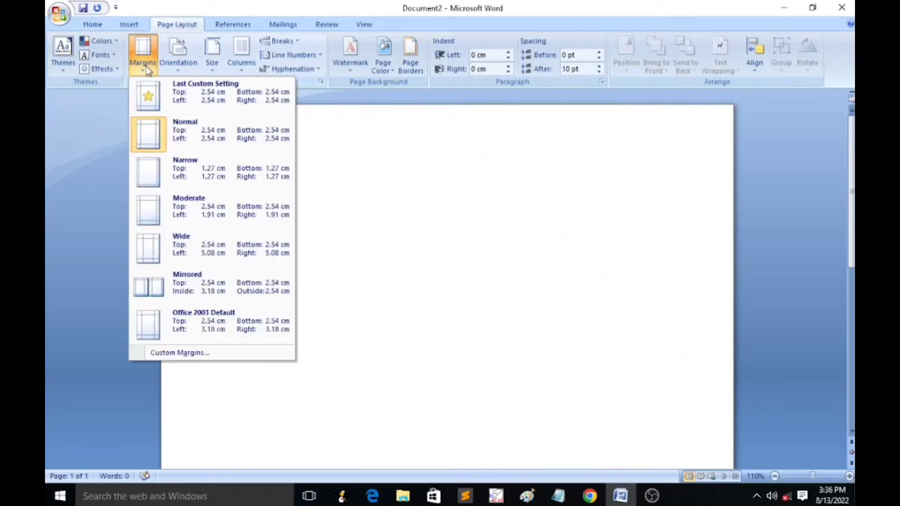
pyautogui.click(193, 174)
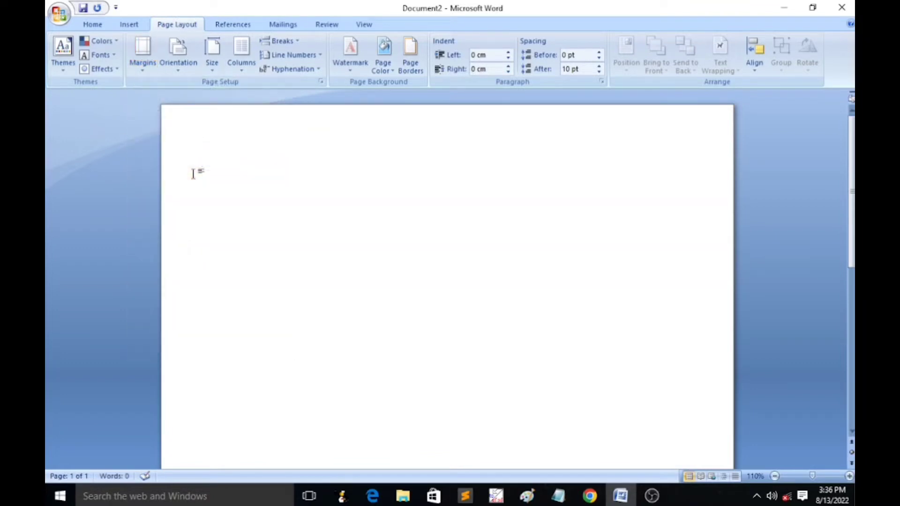
pyautogui.click(128, 26)
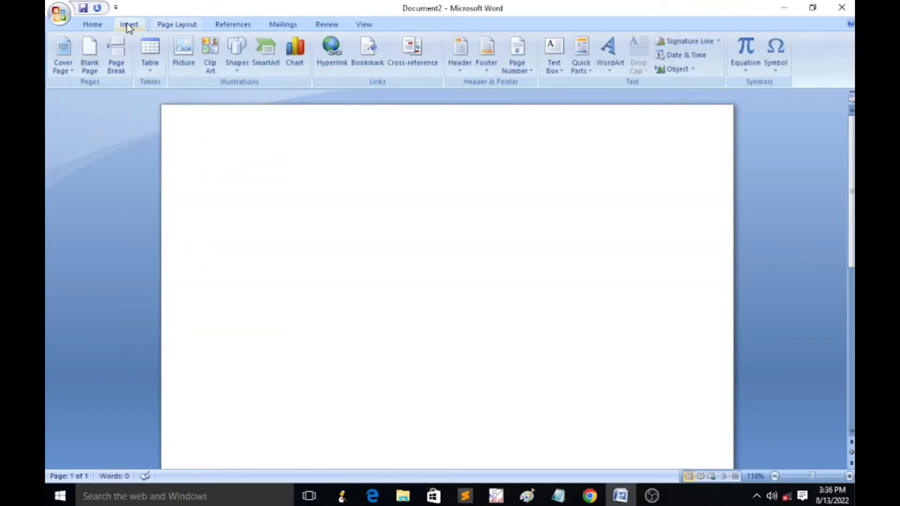
# Insert an empty table with 4 columns and 3 rows through the Insert Table dialog.
pyautogui.click(150, 66)
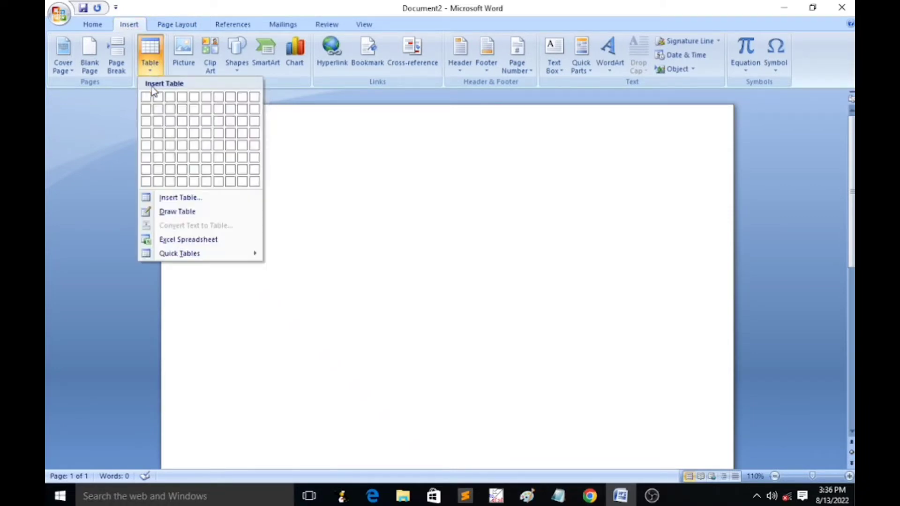
pyautogui.click(179, 198)
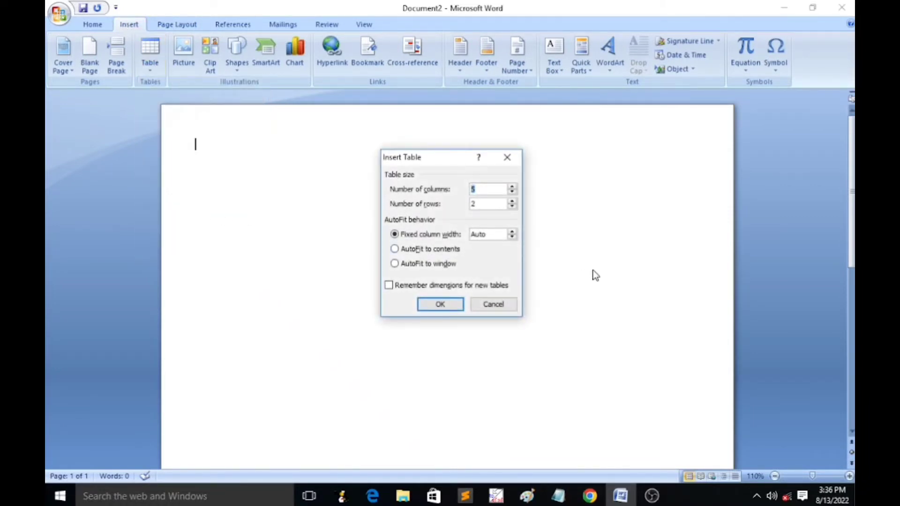
pyautogui.click(495, 191)
pyautogui.press('BackSpace')
pyautogui.write('4')
pyautogui.doubleClick(491, 202)
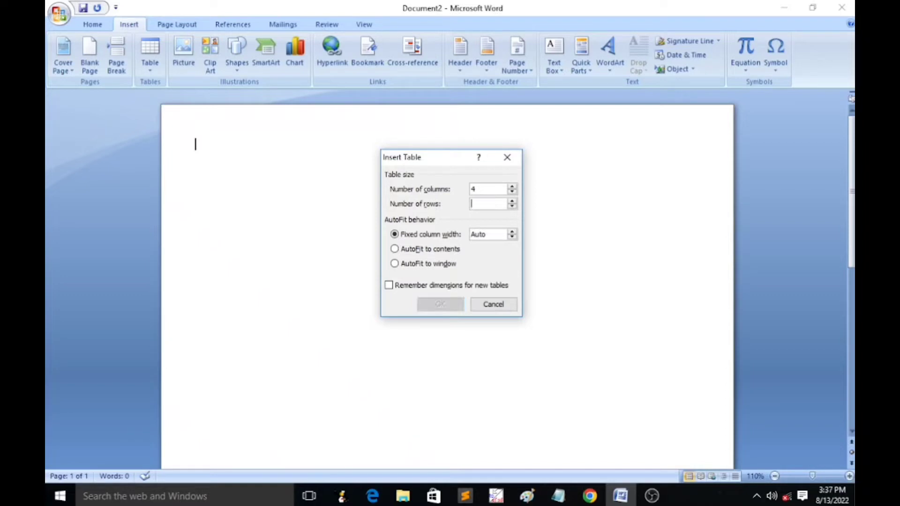
pyautogui.write('3')
pyautogui.click(443, 305)
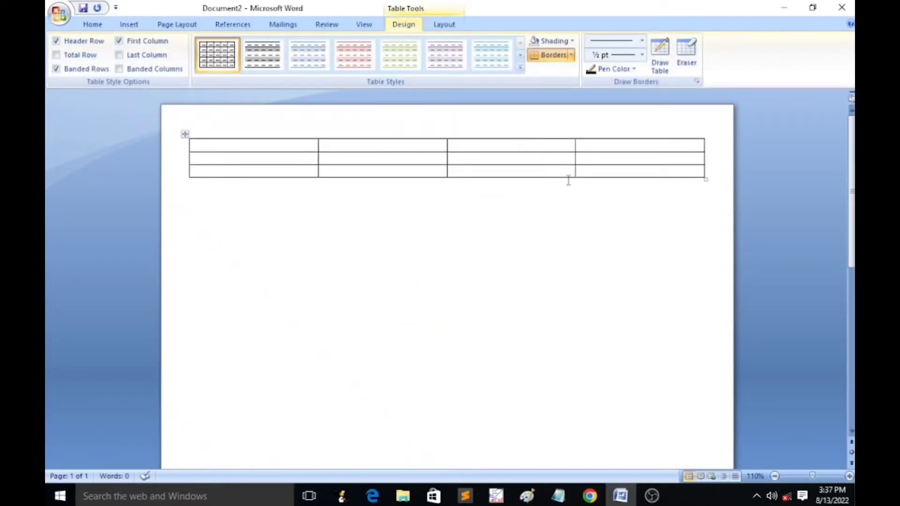
# Select the whole table and make every cell 4.5 cm high and 3.5 cm wide.
pyautogui.moveTo(253, 151)
pyautogui.click(184, 136)
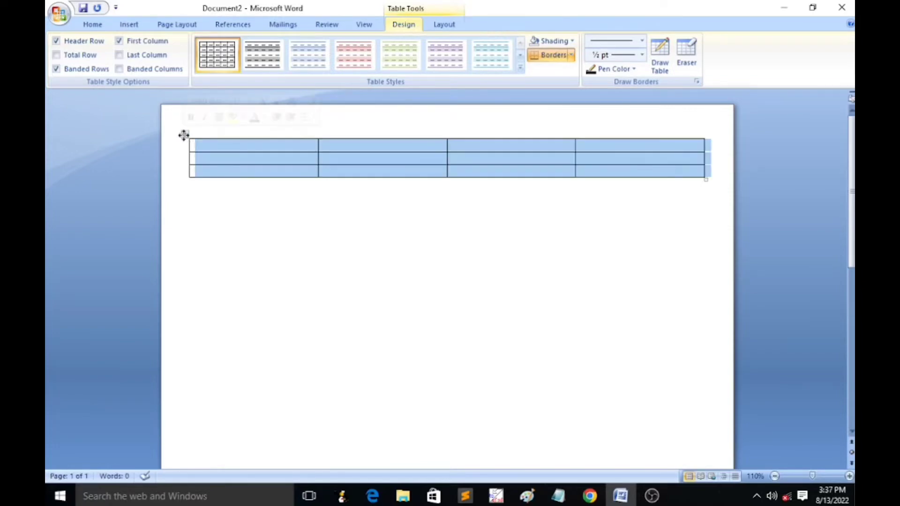
pyautogui.click(440, 25)
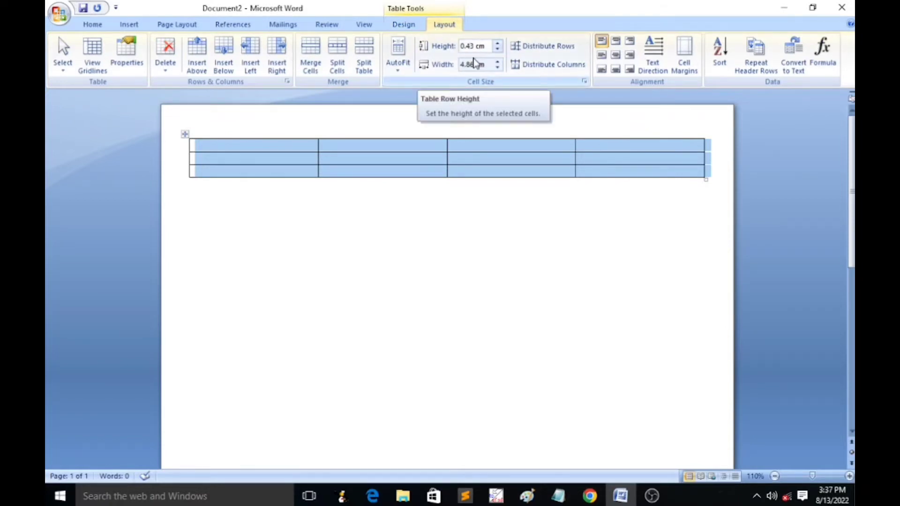
pyautogui.click(470, 46)
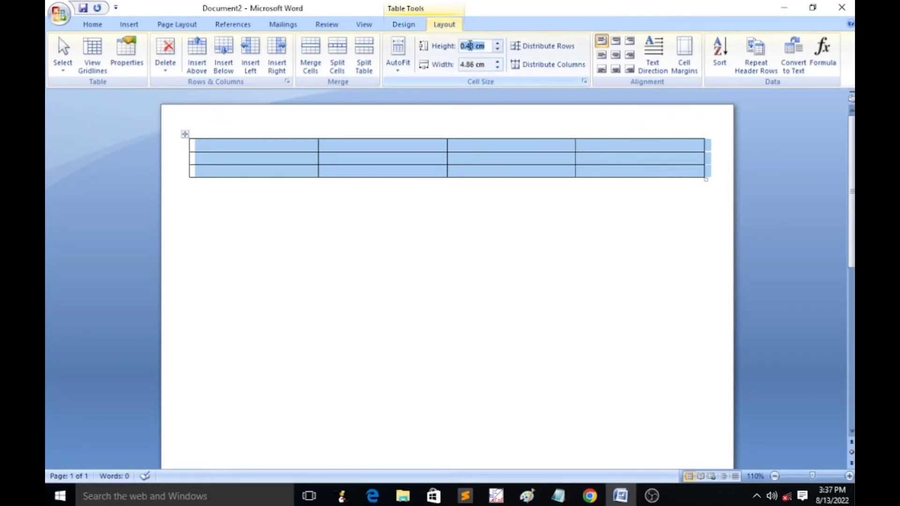
pyautogui.write('4.5')
pyautogui.click(480, 66)
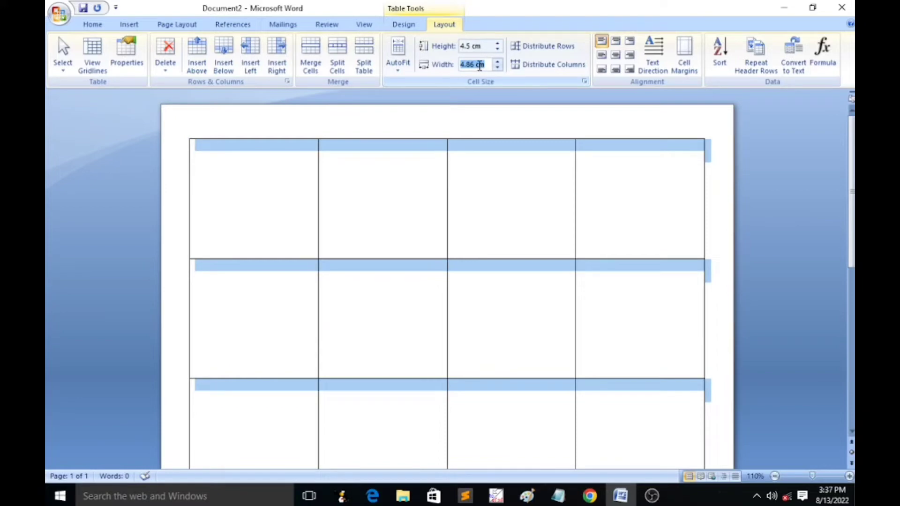
pyautogui.write('3.5')
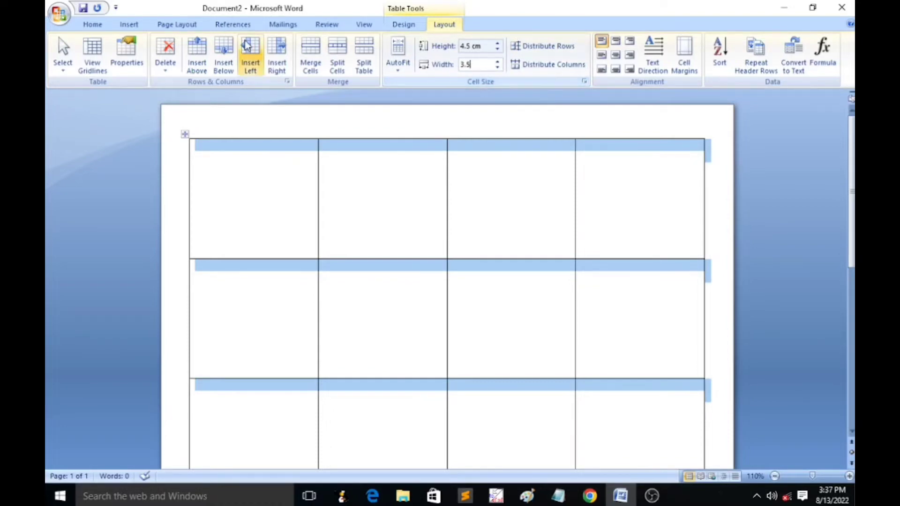
pyautogui.click(59, 15)
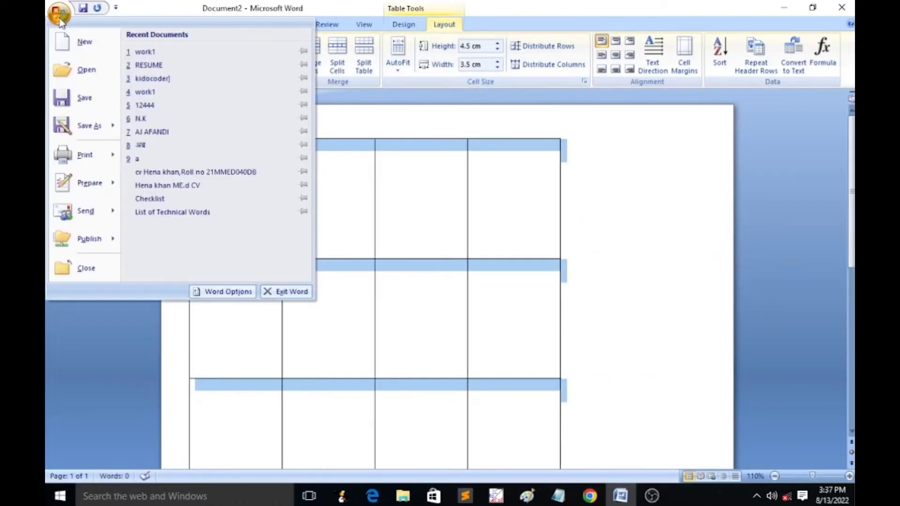
# In Word Options > Advanced, keep measurements shown in Centimeters and close the dialog.
pyautogui.click(232, 293)
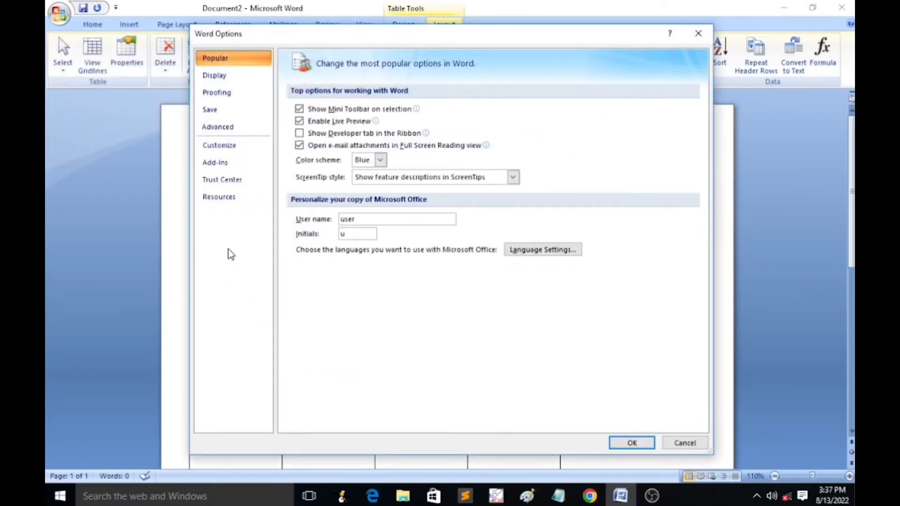
pyautogui.click(230, 129)
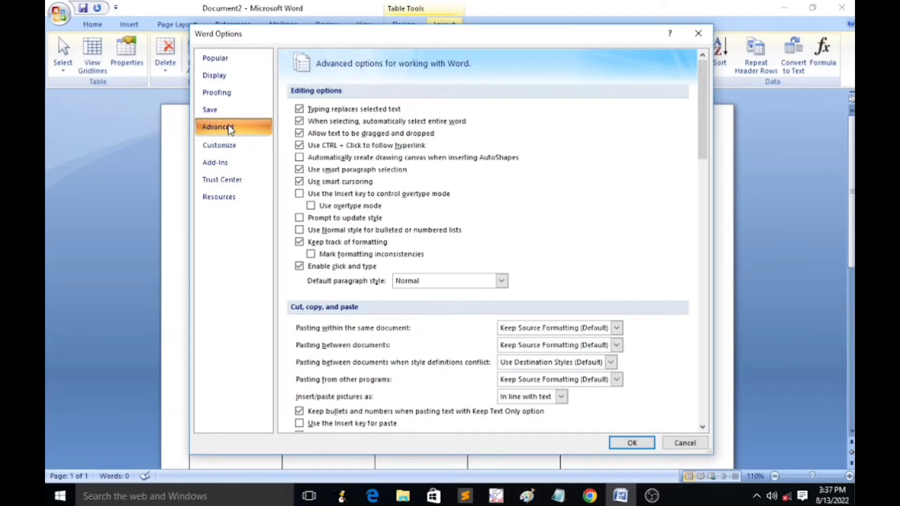
pyautogui.scroll(-3, 499, 246)
pyautogui.scroll(-8, 499, 246)
pyautogui.scroll(-3, 501, 248)
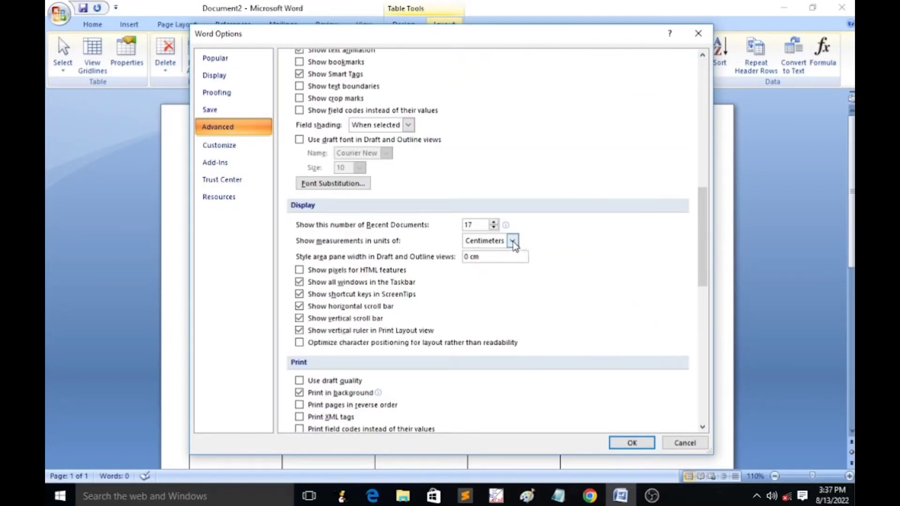
pyautogui.click(513, 242)
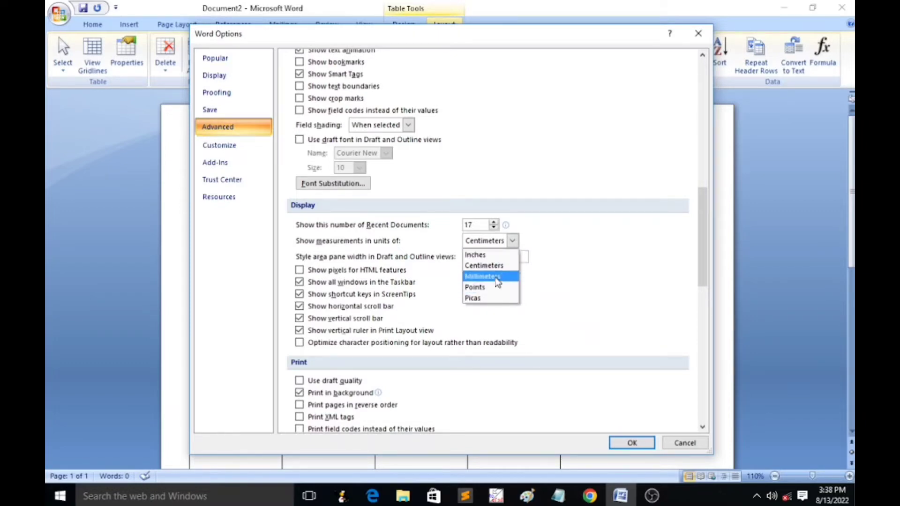
pyautogui.click(490, 266)
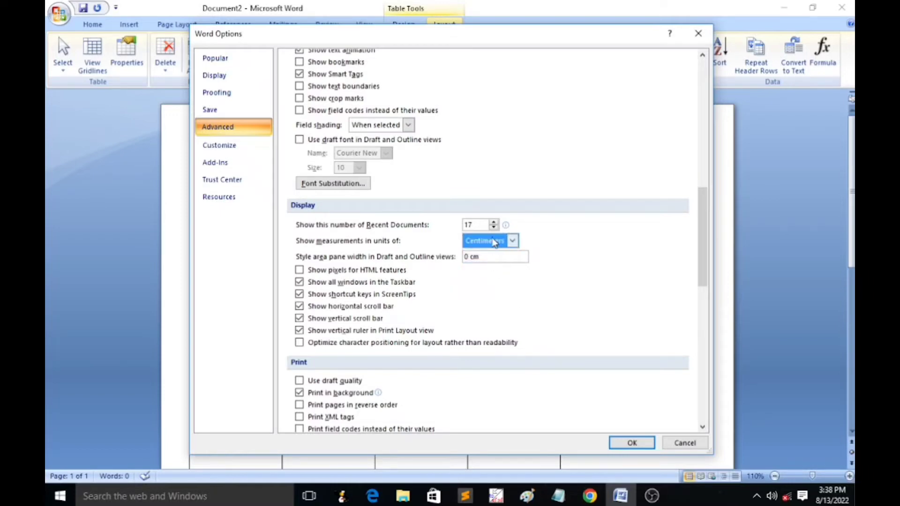
pyautogui.click(650, 441)
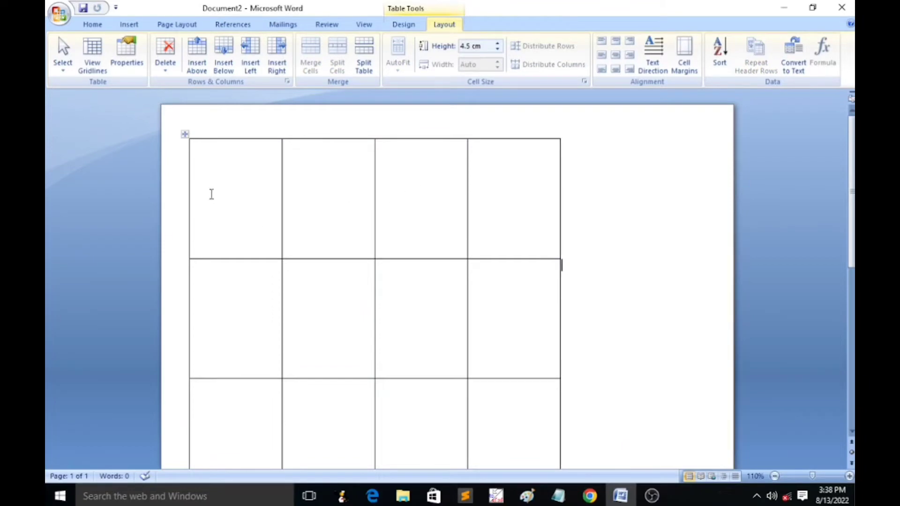
# Insert the picture new-status-3 into the first table cell.
pyautogui.click(225, 178)
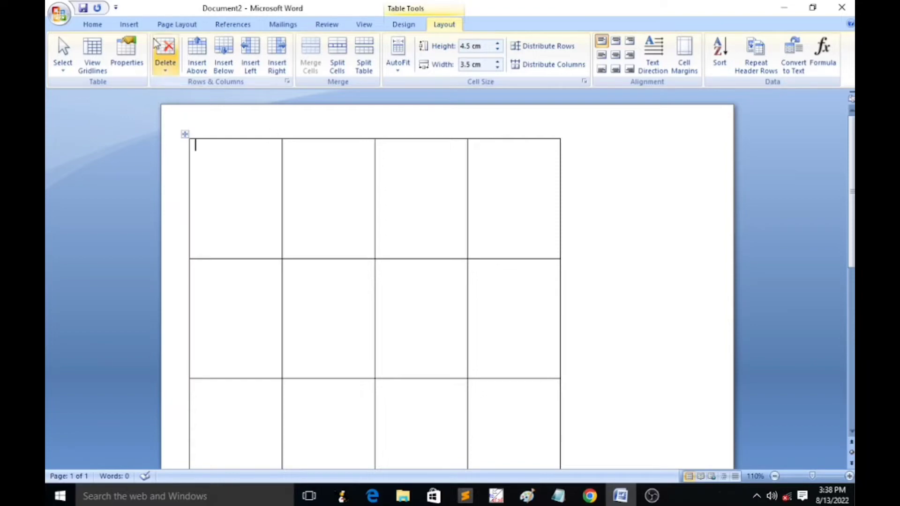
pyautogui.click(130, 25)
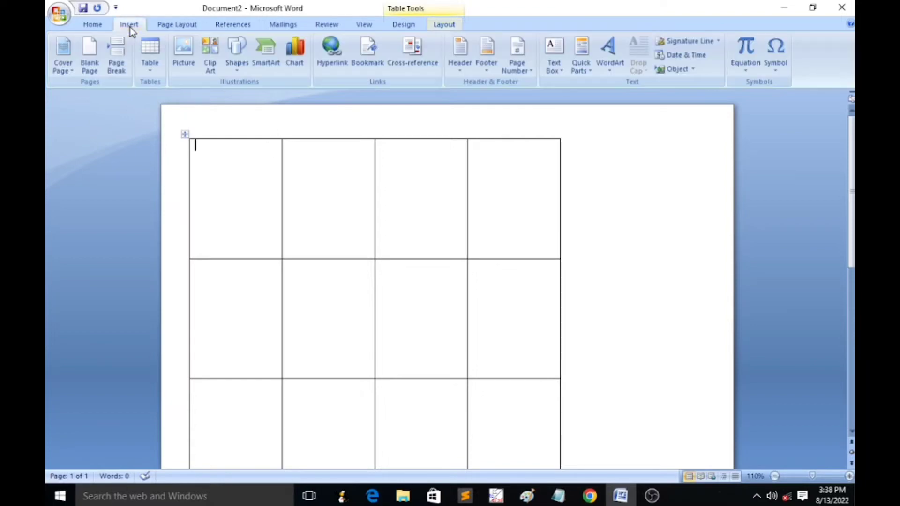
pyautogui.click(183, 51)
pyautogui.click(256, 184)
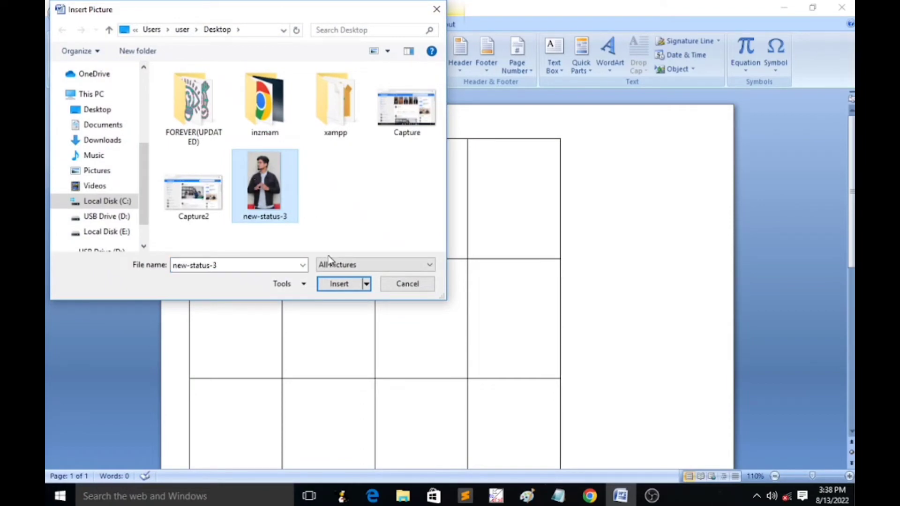
pyautogui.click(347, 286)
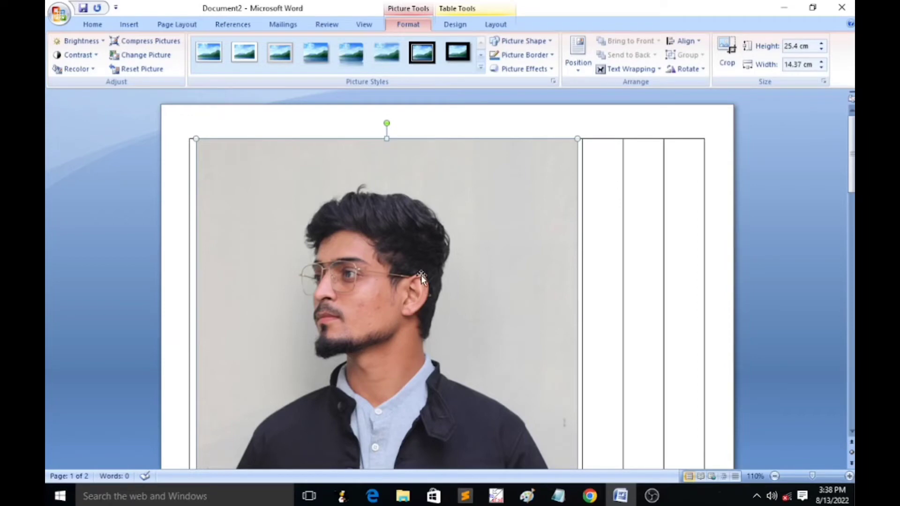
# Review the full-size new-status-3 photo and bring up its Text Wrapping choices.
pyautogui.scroll(-2, 420, 274)
pyautogui.scroll(-8, 408, 272)
pyautogui.scroll(-2, 408, 272)
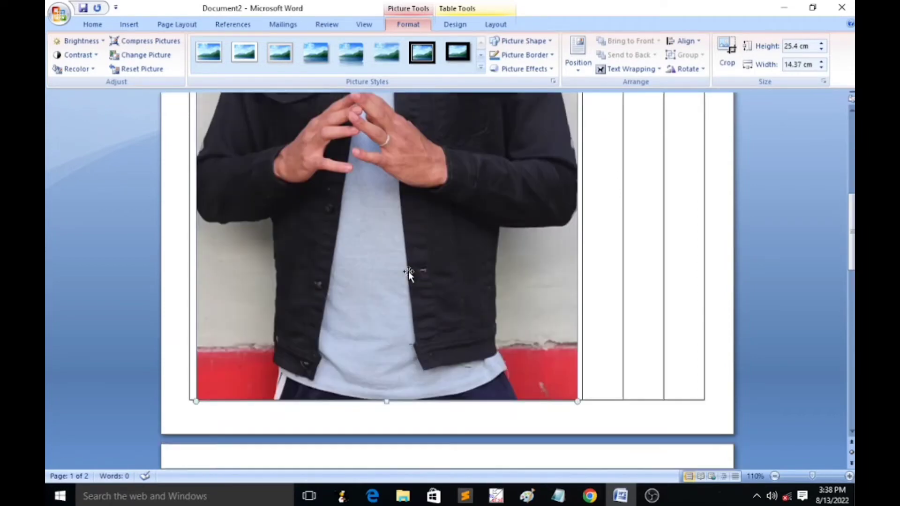
pyautogui.scroll(-3, 409, 271)
pyautogui.scroll(5, 409, 271)
pyautogui.scroll(6, 410, 271)
pyautogui.scroll(5, 410, 271)
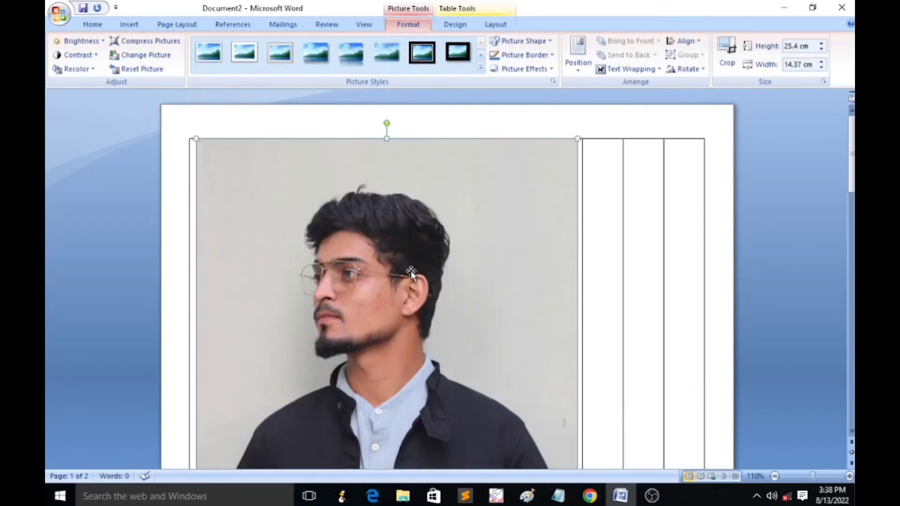
pyautogui.scroll(-3, 410, 271)
pyautogui.scroll(3, 411, 271)
pyautogui.click(623, 68)
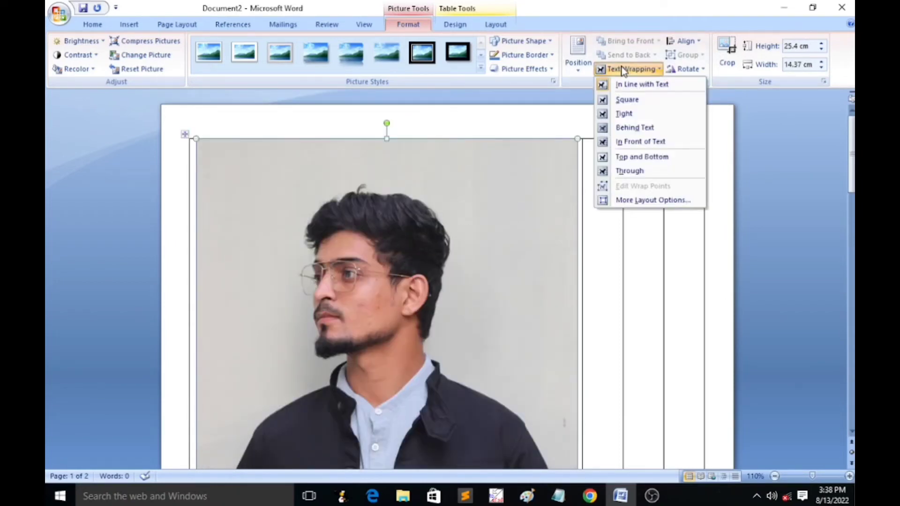
# Set the photo to In Front of Text and shrink it to about 3.74 × 3.04 cm inside the first cell.
pyautogui.click(649, 142)
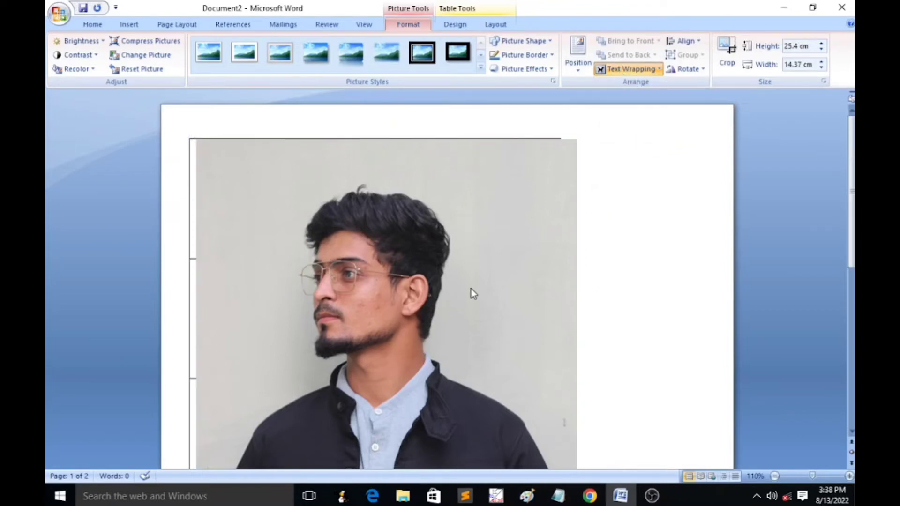
pyautogui.scroll(-12, 471, 289)
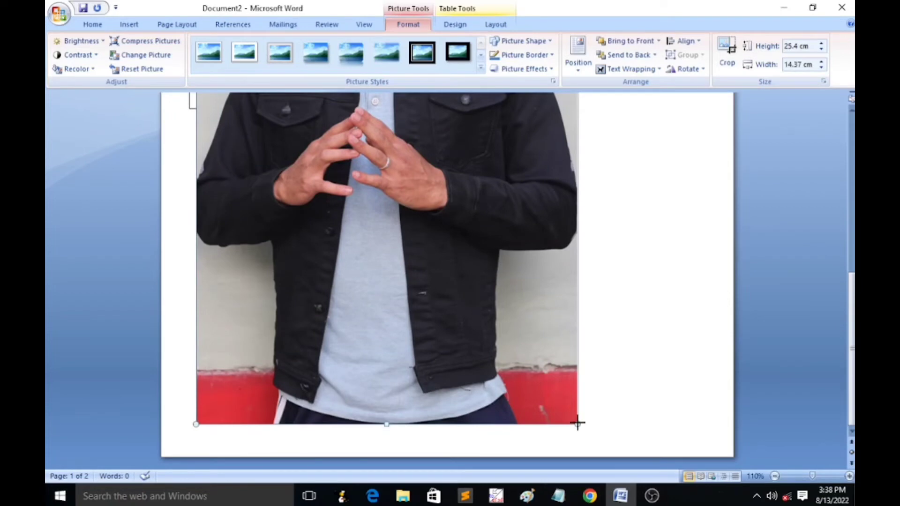
pyautogui.moveTo(578, 424)
pyautogui.mouseDown()
pyautogui.moveTo(372, 192)
pyautogui.moveTo(424, 153)
pyautogui.mouseUp()
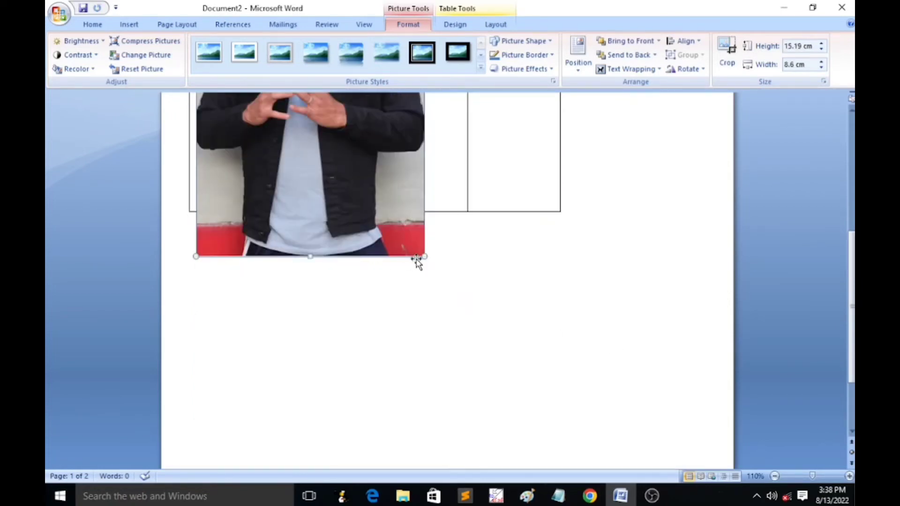
pyautogui.moveTo(424, 257)
pyautogui.mouseDown()
pyautogui.moveTo(334, 146)
pyautogui.moveTo(442, 305)
pyautogui.mouseUp()
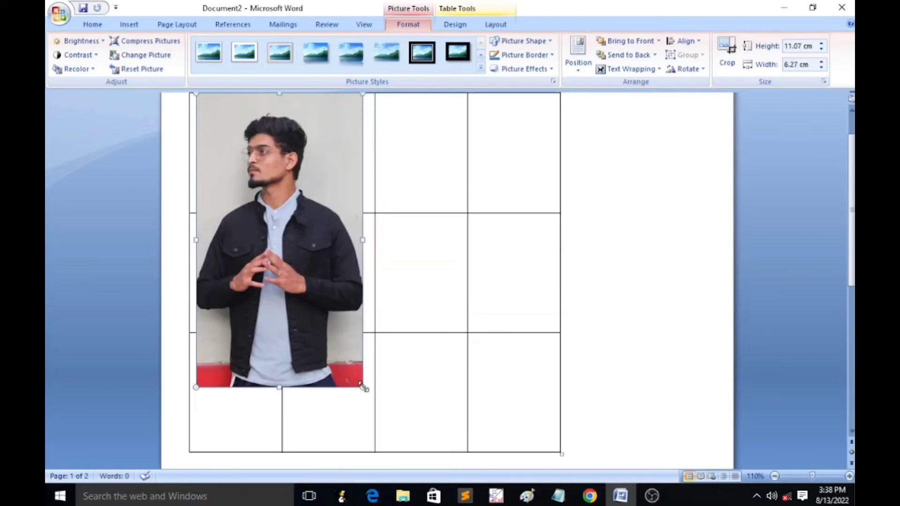
pyautogui.moveTo(363, 387); pyautogui.dragTo(390, 341)
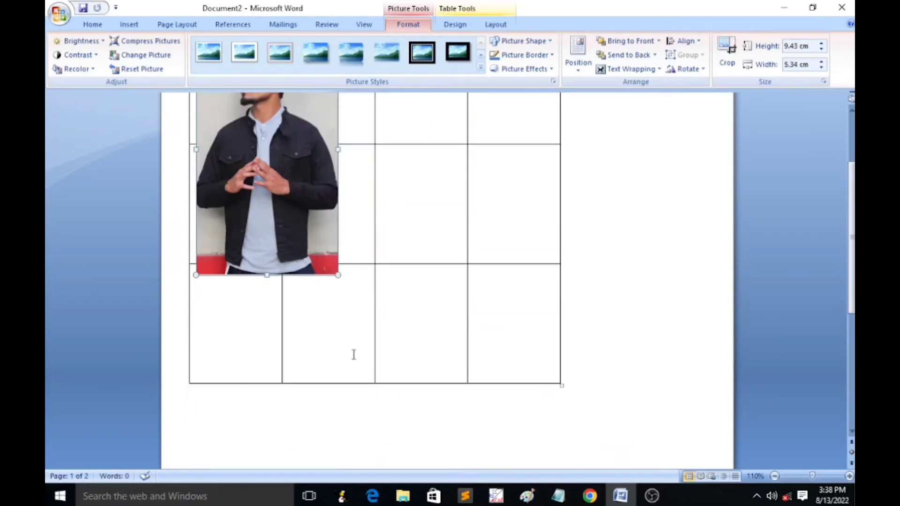
pyautogui.moveTo(263, 276); pyautogui.dragTo(267, 200)
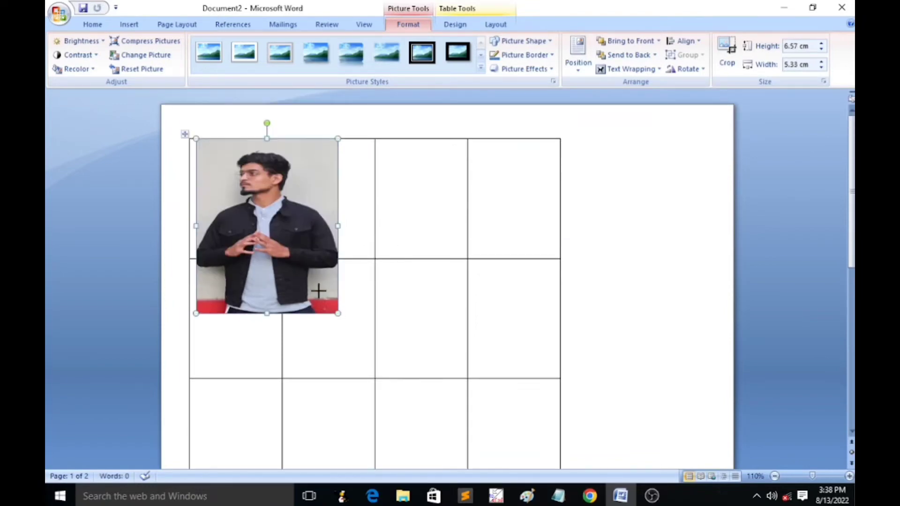
pyautogui.moveTo(318, 291)
pyautogui.mouseDown()
pyautogui.moveTo(277, 213)
pyautogui.moveTo(366, 245)
pyautogui.mouseUp()
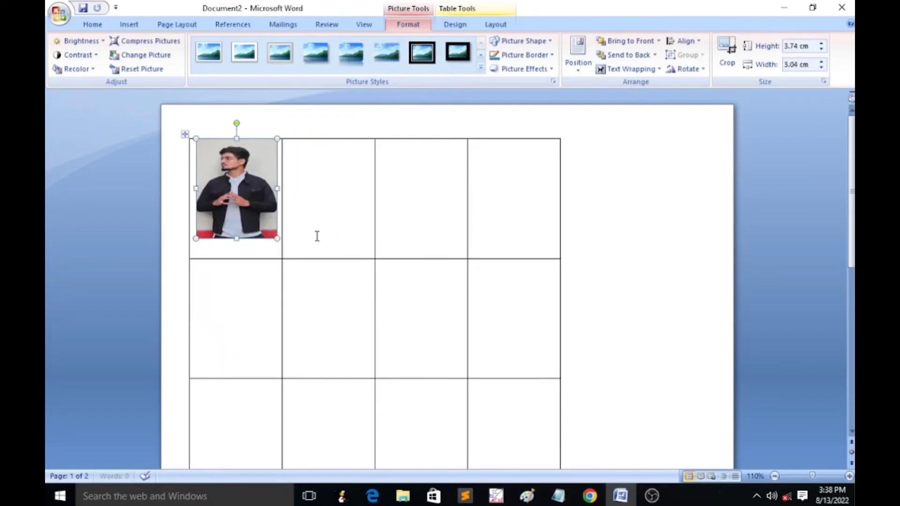
pyautogui.moveTo(245, 200); pyautogui.dragTo(245, 208)
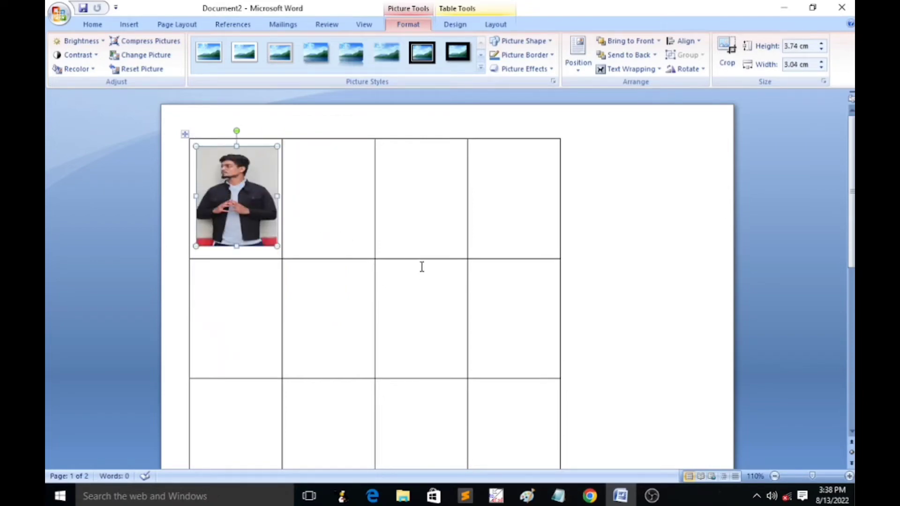
# Crop the photo to head and shoulders, about 2.09 cm tall by 2.57 cm wide.
pyautogui.click(731, 47)
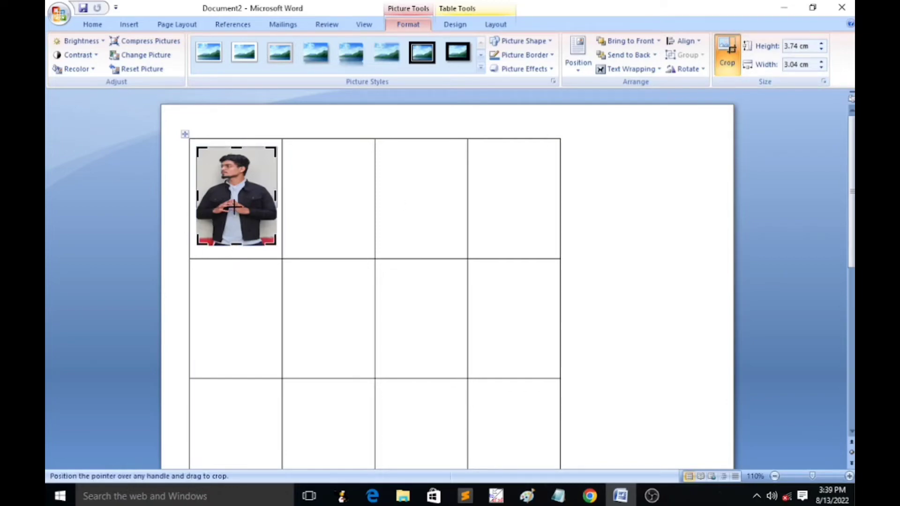
pyautogui.moveTo(236, 244); pyautogui.dragTo(236, 201)
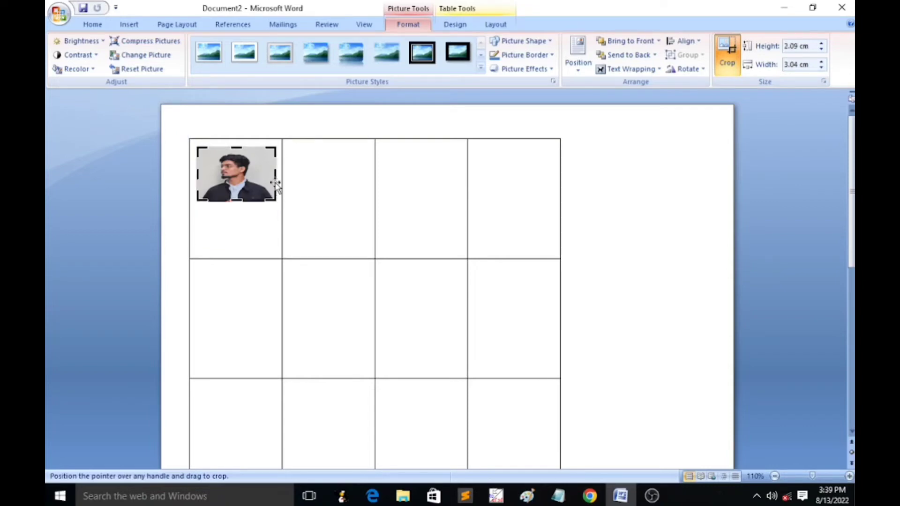
pyautogui.moveTo(277, 173); pyautogui.dragTo(270, 173)
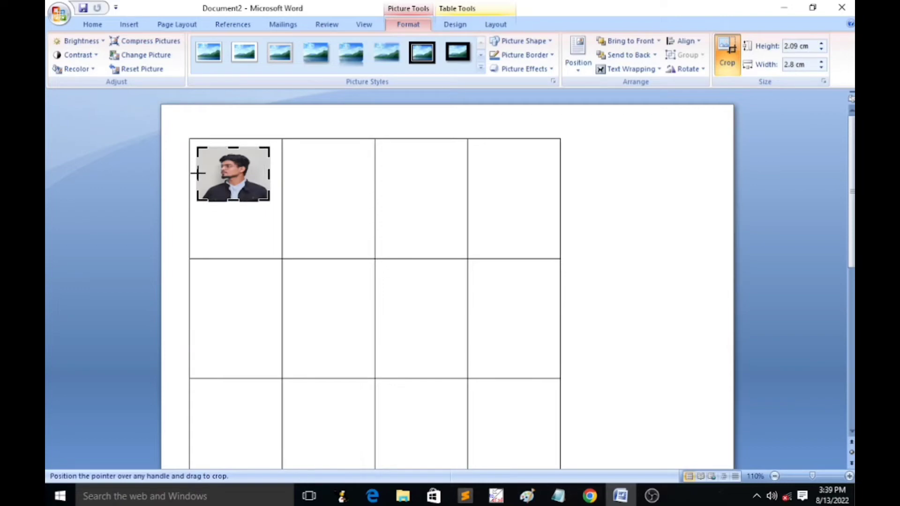
pyautogui.moveTo(197, 173); pyautogui.dragTo(236, 208)
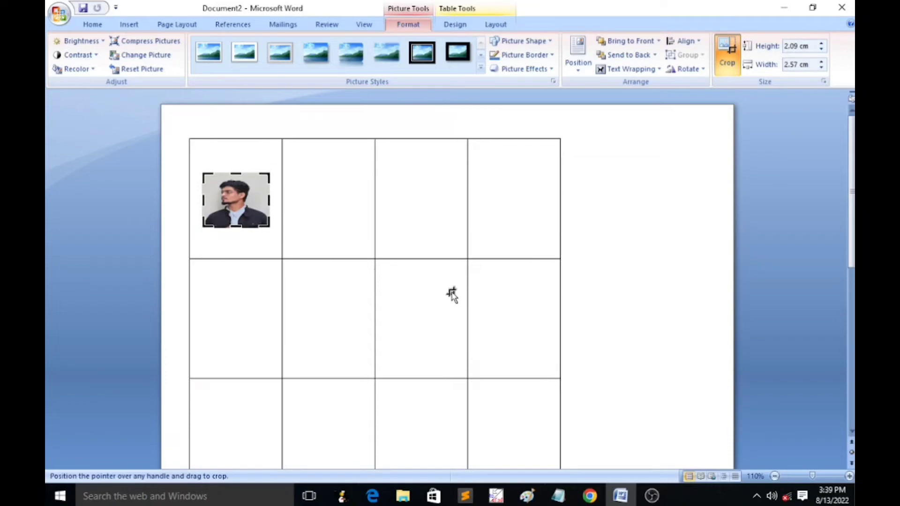
pyautogui.click(305, 200)
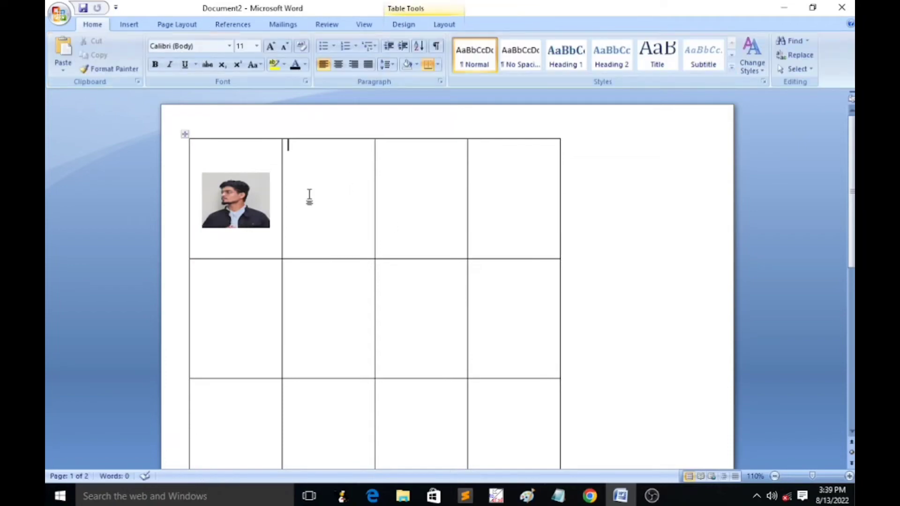
# Resize the cropped portrait to about 4.34 × 3.35 cm so it fills the first cell.
pyautogui.click(258, 202)
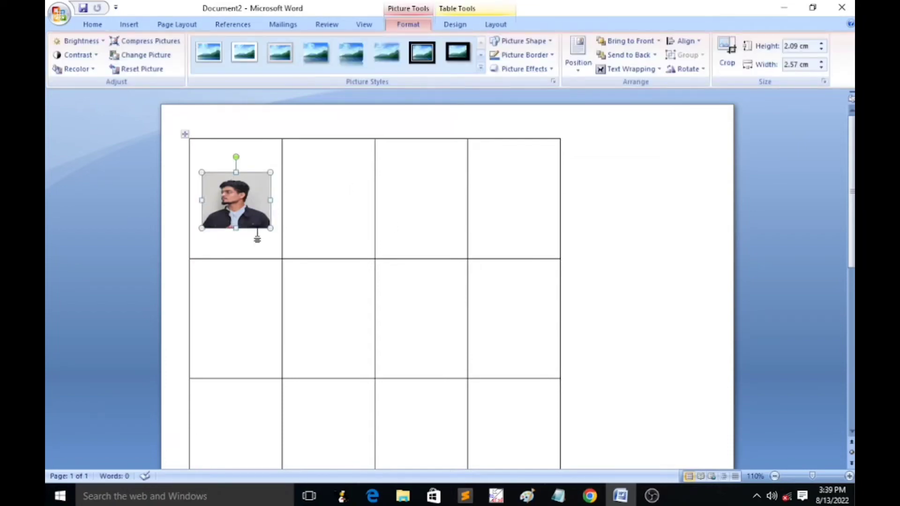
pyautogui.moveTo(271, 228)
pyautogui.mouseDown()
pyautogui.moveTo(273, 240)
pyautogui.moveTo(281, 237)
pyautogui.mouseUp()
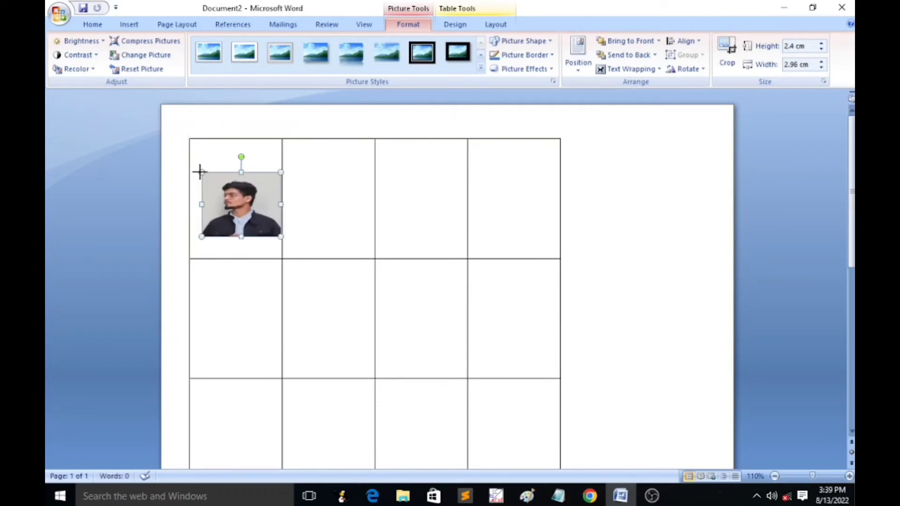
pyautogui.moveTo(199, 171); pyautogui.dragTo(189, 160)
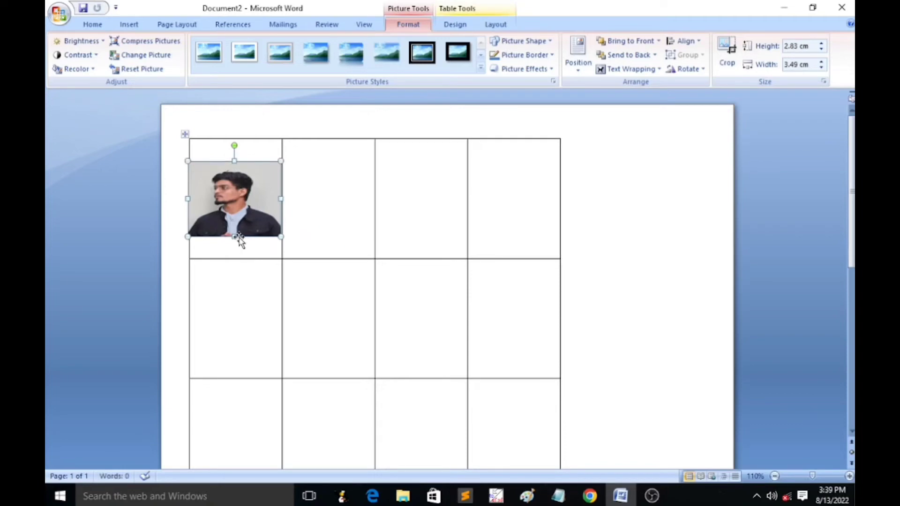
pyautogui.moveTo(235, 237); pyautogui.dragTo(234, 138)
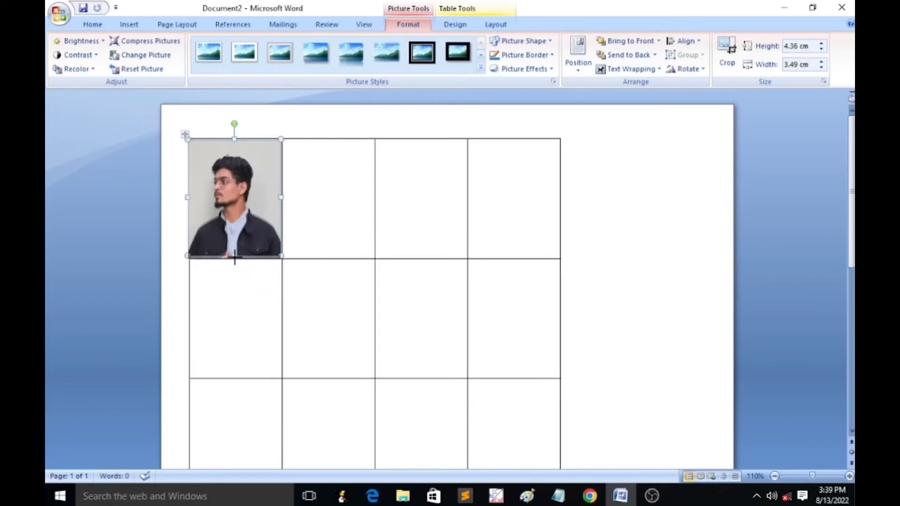
pyautogui.moveTo(234, 259); pyautogui.dragTo(234, 261)
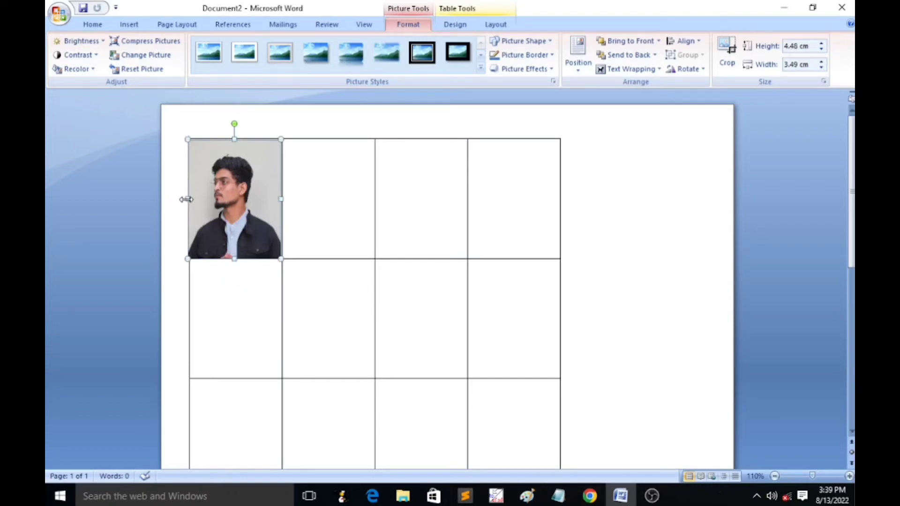
pyautogui.moveTo(186, 199); pyautogui.dragTo(191, 200)
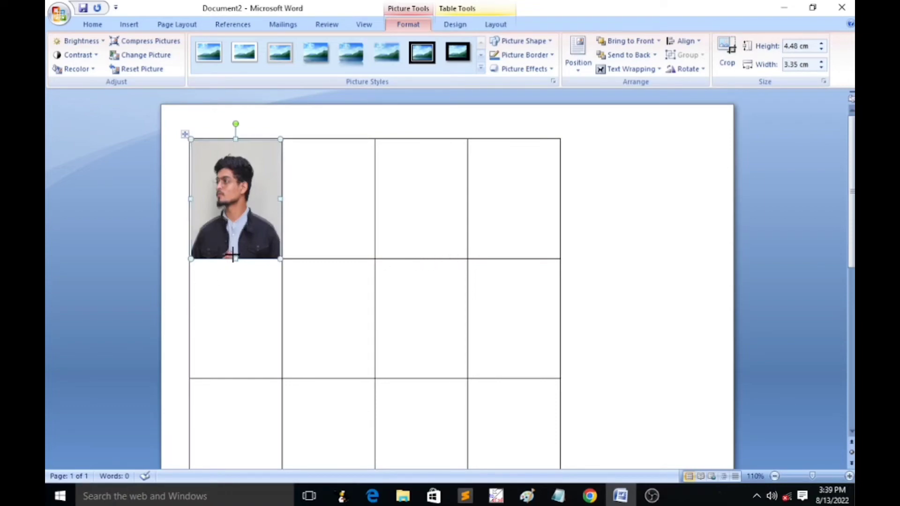
pyautogui.moveTo(235, 258); pyautogui.dragTo(235, 255)
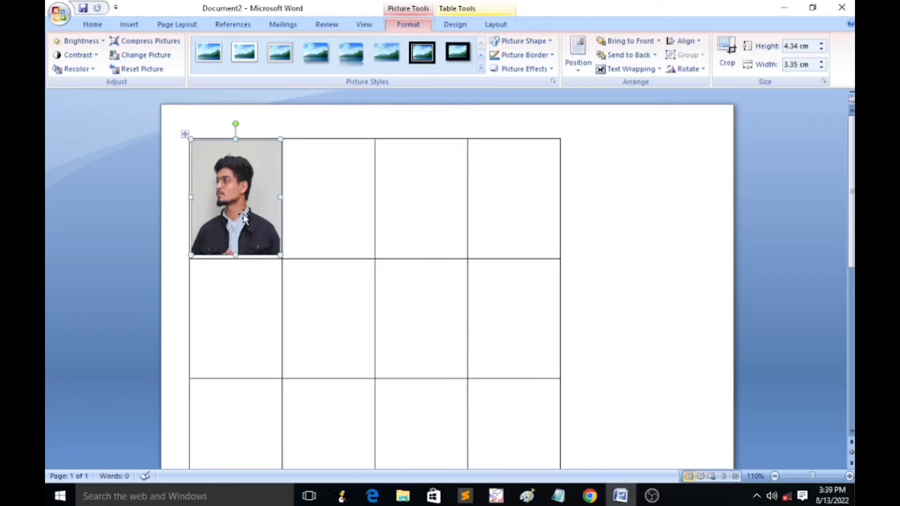
# Give the top-left portrait a 2¼ pt black picture border and return the caret to the first cell.
pyautogui.click(535, 54)
pyautogui.moveTo(524, 194)
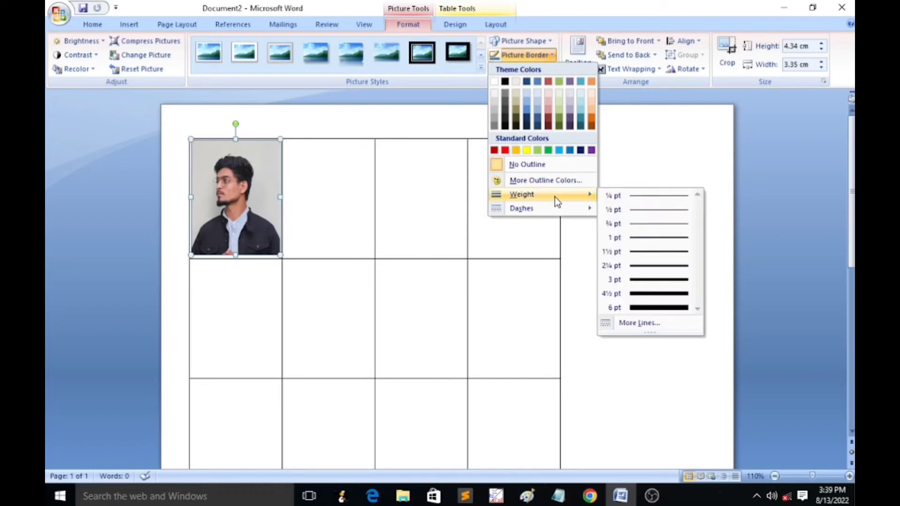
pyautogui.click(650, 265)
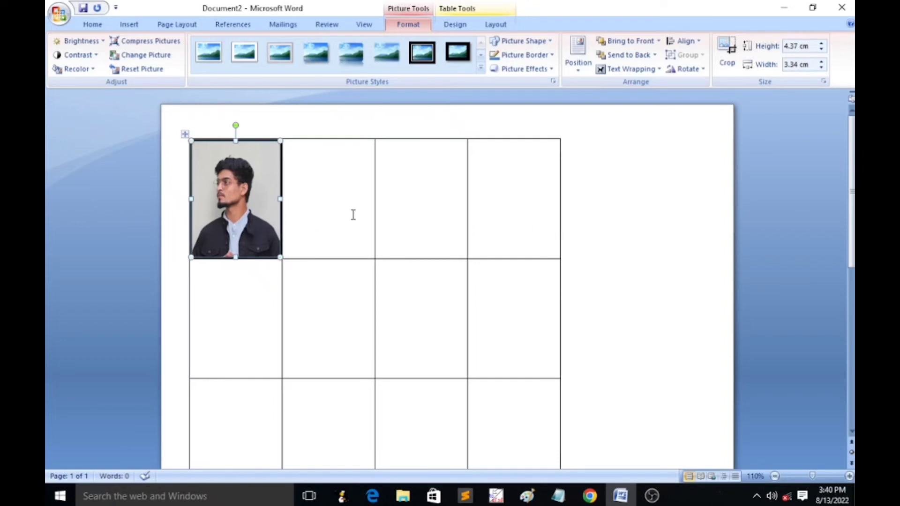
pyautogui.click(329, 189)
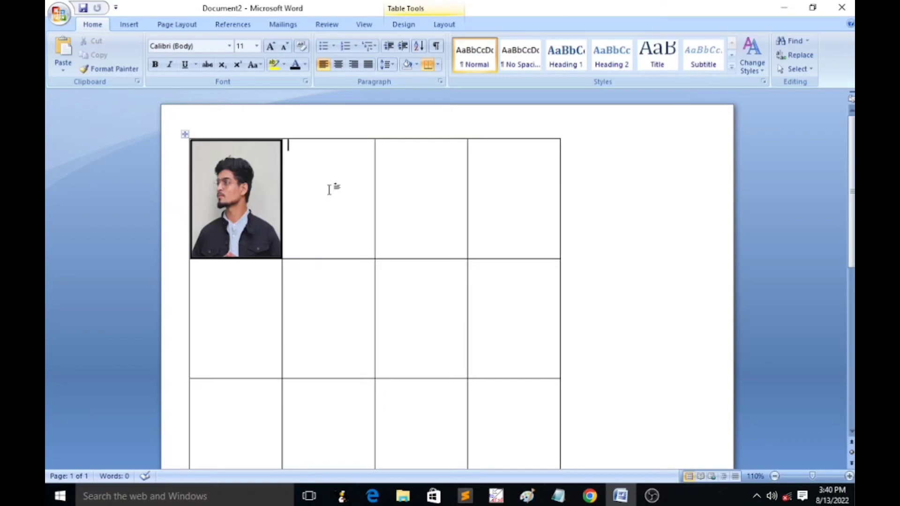
pyautogui.press('Left')
# Start a Labels mail merge, accepting the default label options and the warning.
pyautogui.click(283, 25)
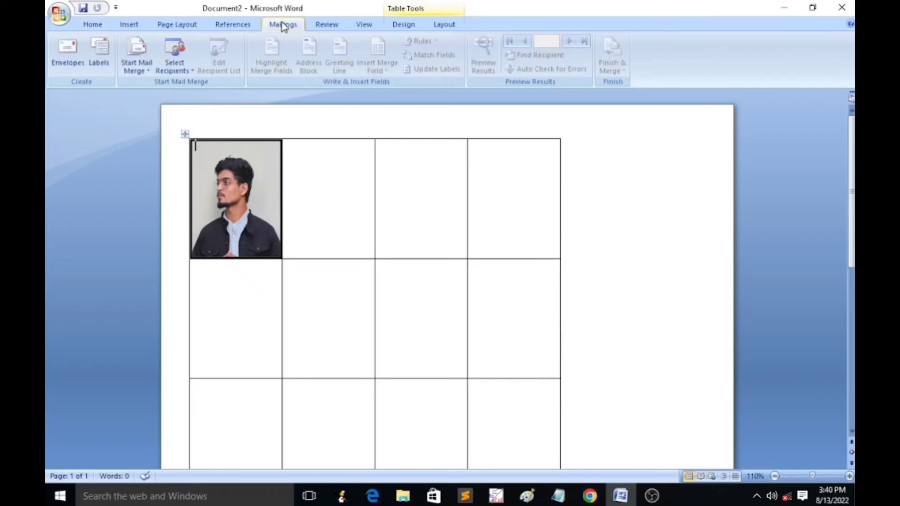
pyautogui.click(139, 71)
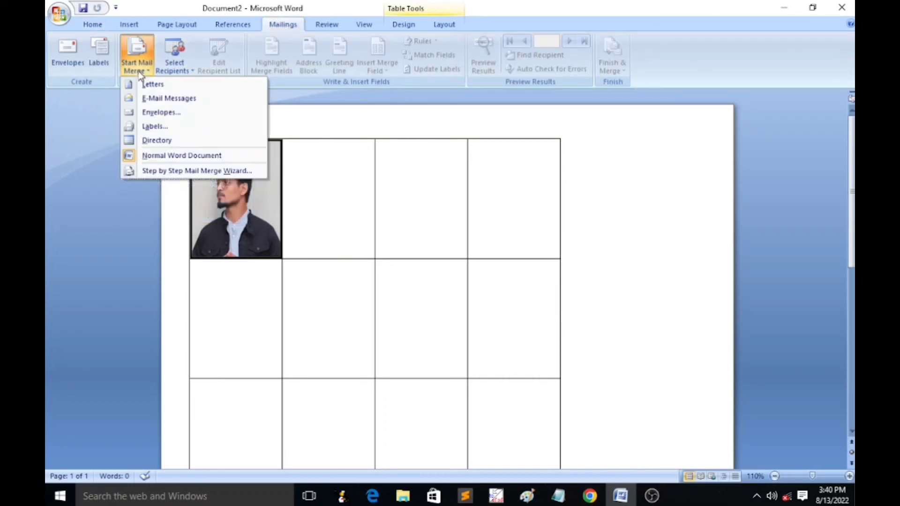
pyautogui.click(164, 131)
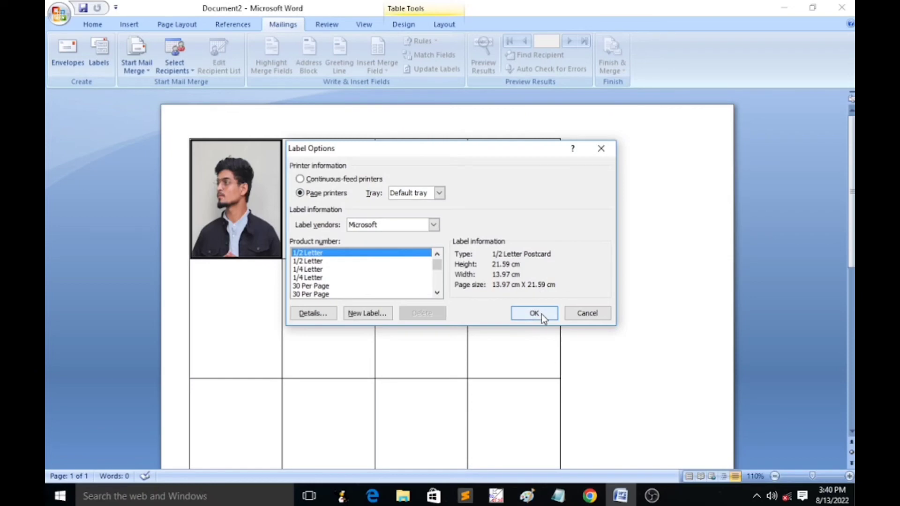
pyautogui.click(534, 313)
pyautogui.click(427, 280)
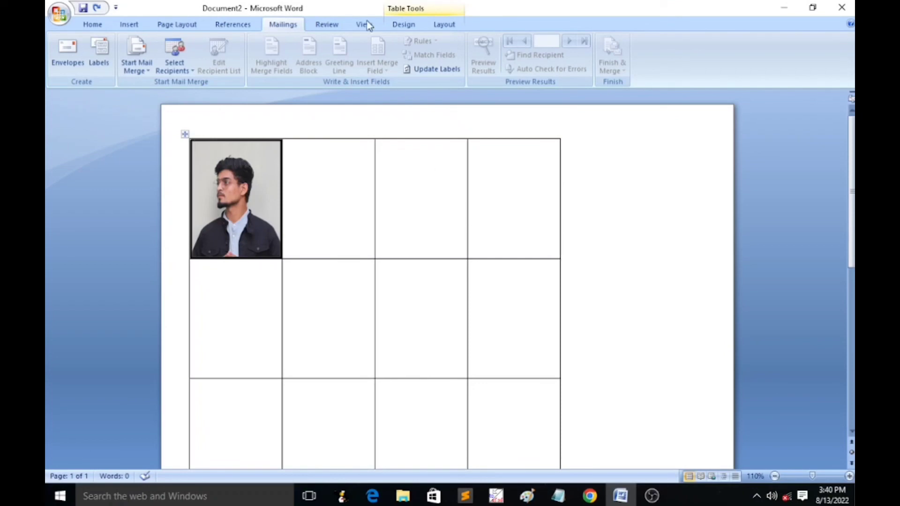
# Update Labels so all twelve cells of the 4 × 3 grid show the framed portrait.
pyautogui.click(426, 70)
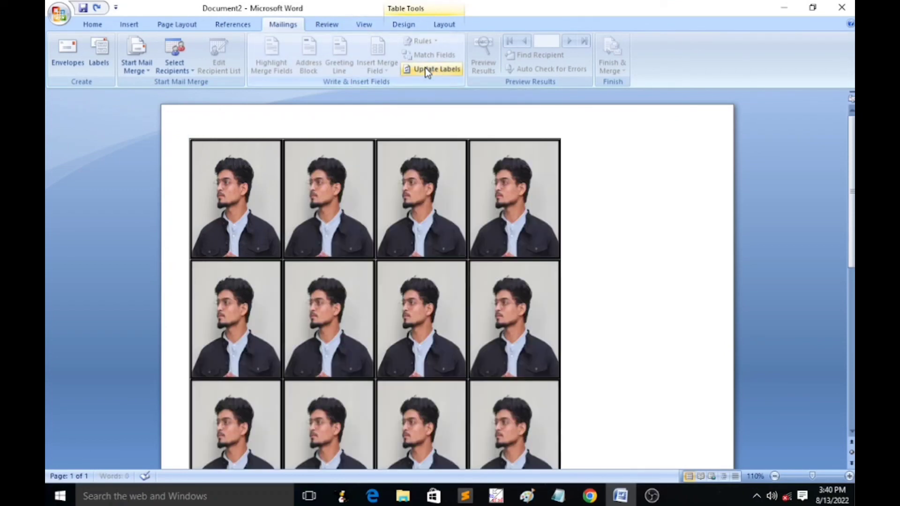
pyautogui.scroll(-3, 383, 254)
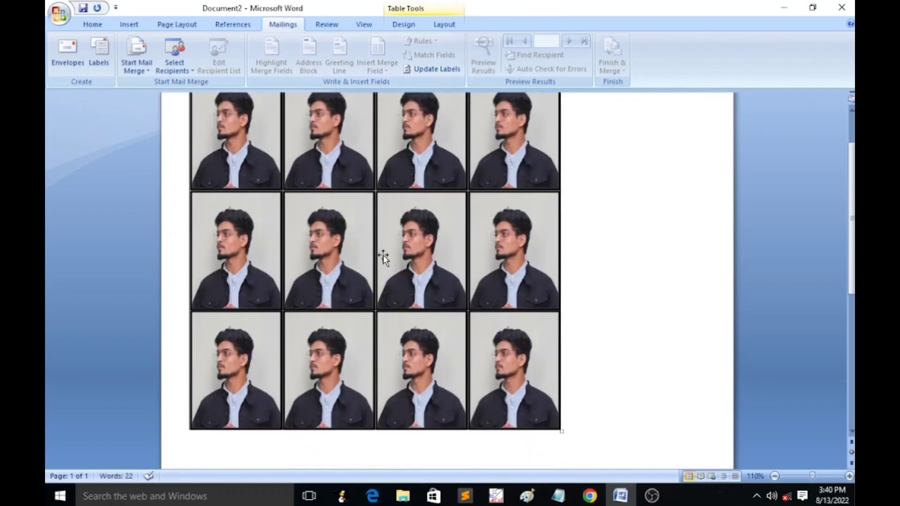
pyautogui.scroll(1, 383, 254)
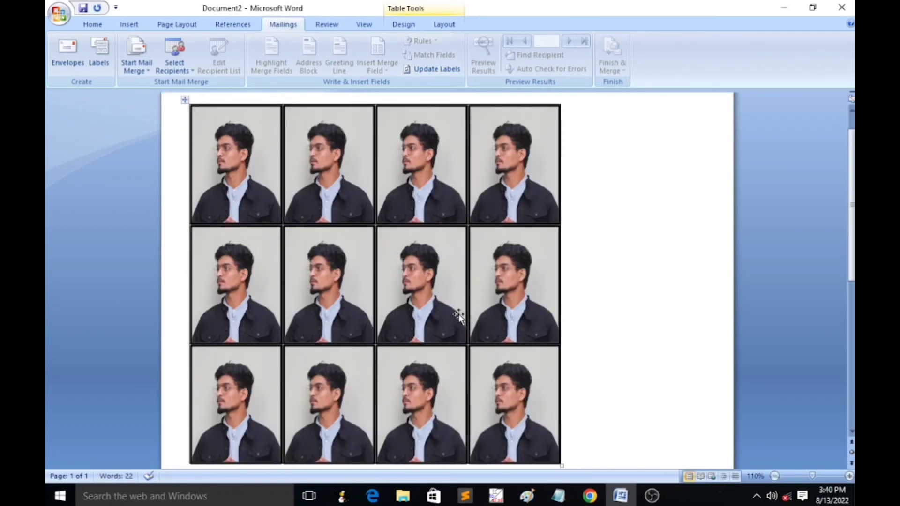